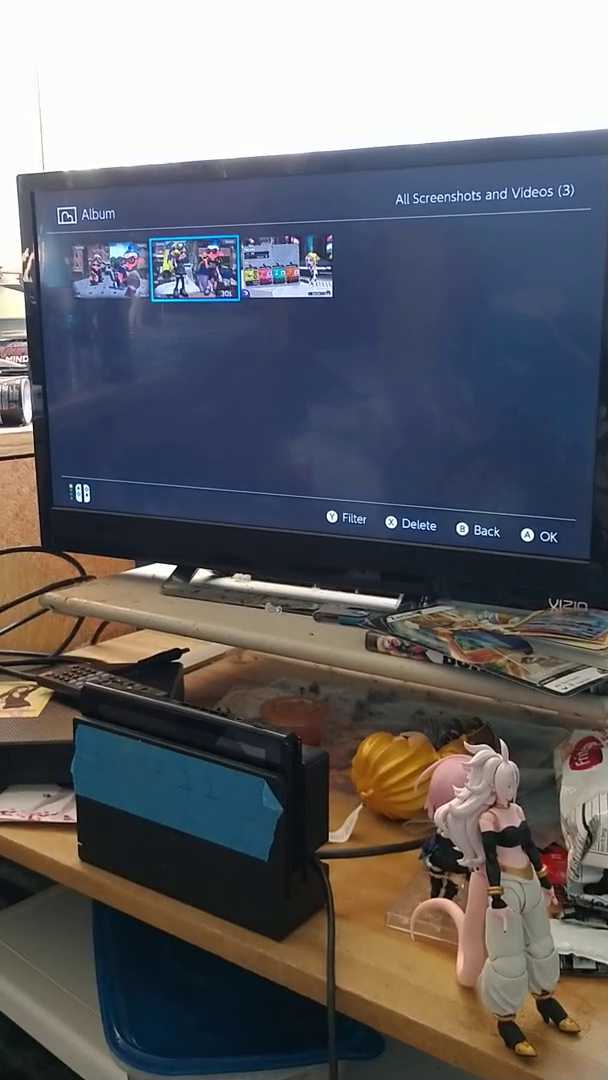
pyautogui.press('Left')
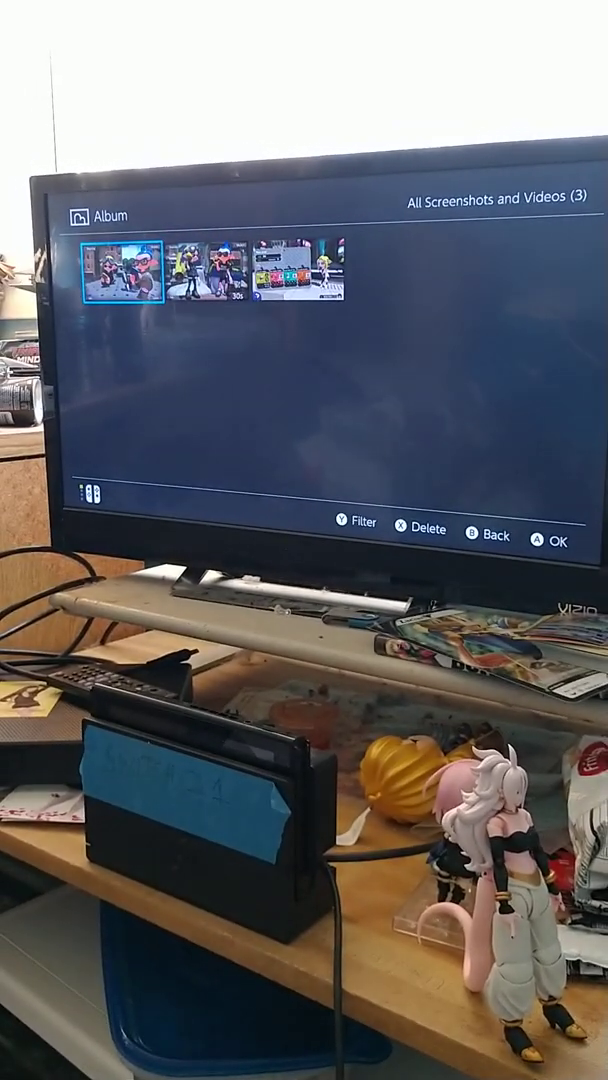
pyautogui.press('Right')
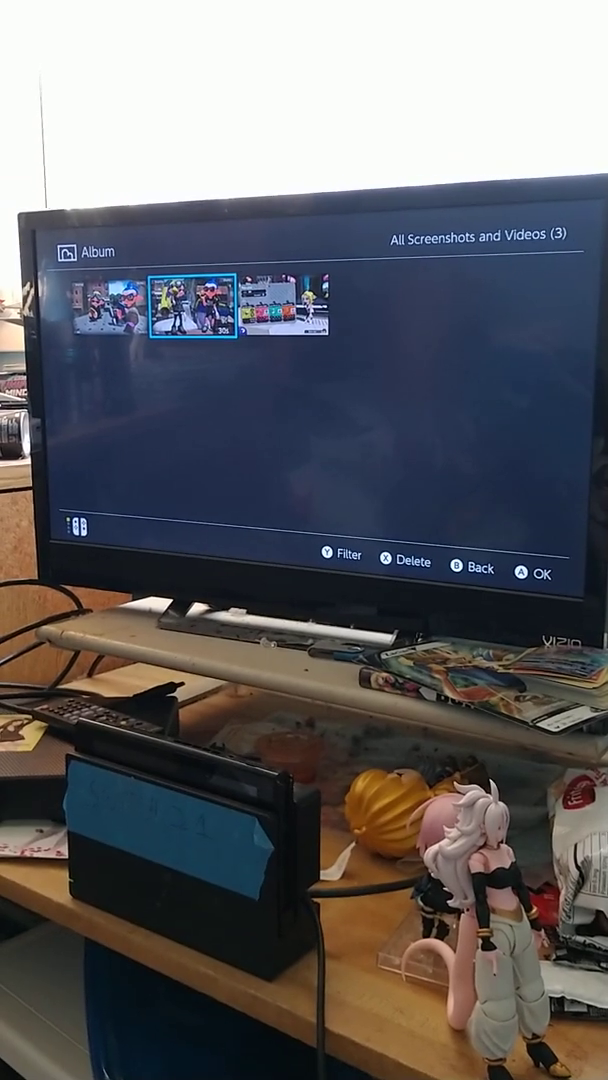